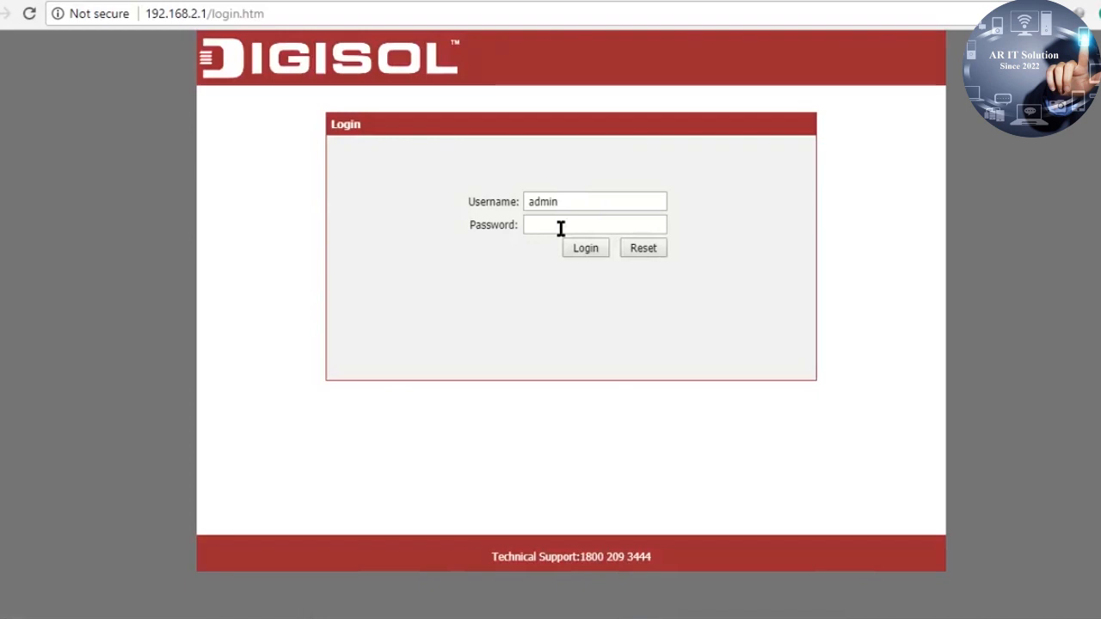
Log in to the router admin with the admin password
left_click(560, 227)
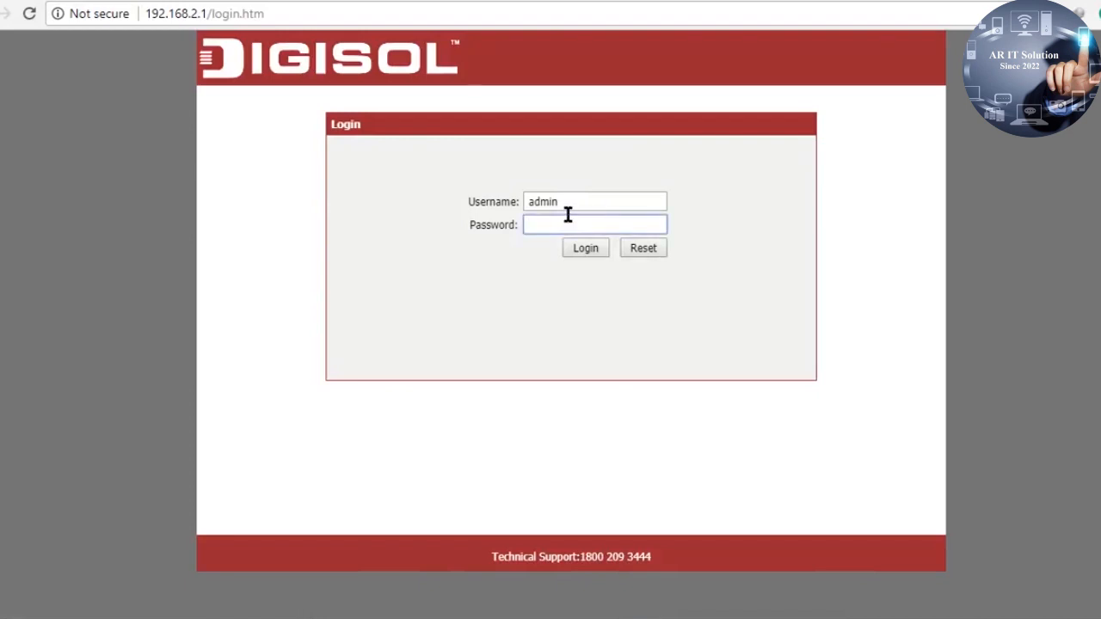
left_click(571, 204)
left_click(558, 232)
type("1234")
key("Return")
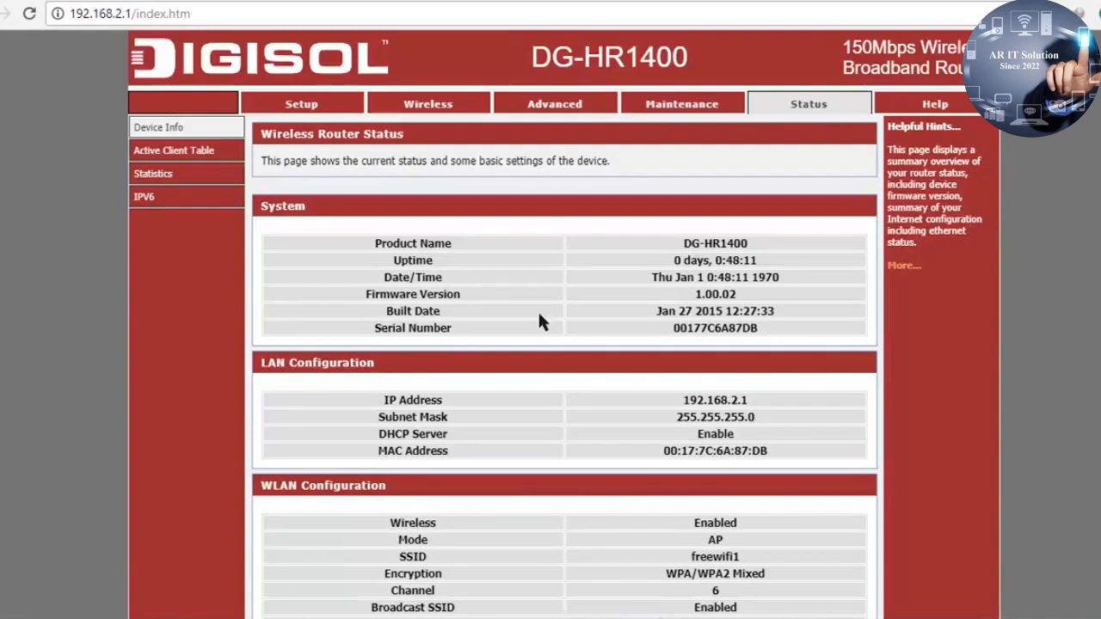
scroll(504, 265, "down", 3)
scroll(576, 377, "up", 3)
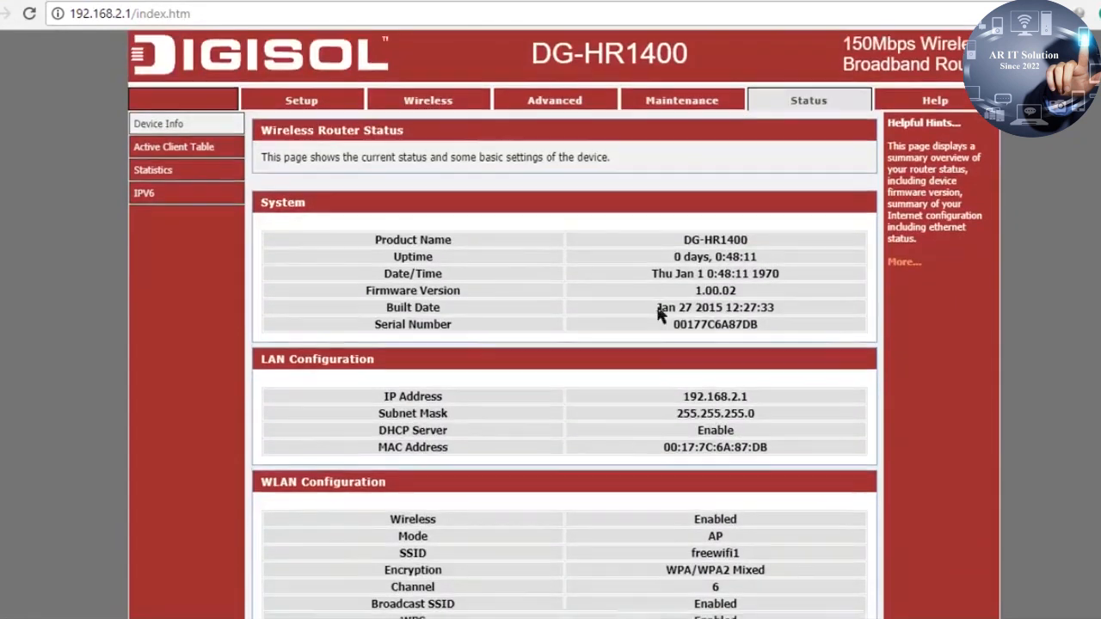
scroll(659, 309, "down", 3)
scroll(737, 401, "up", 3)
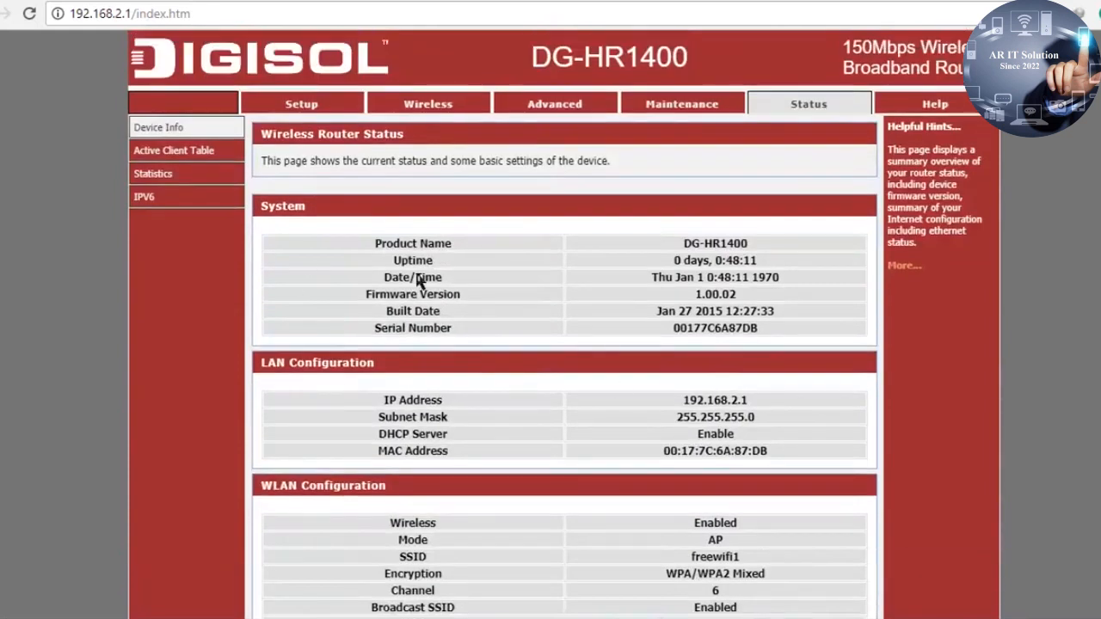
scroll(671, 412, "down", 1)
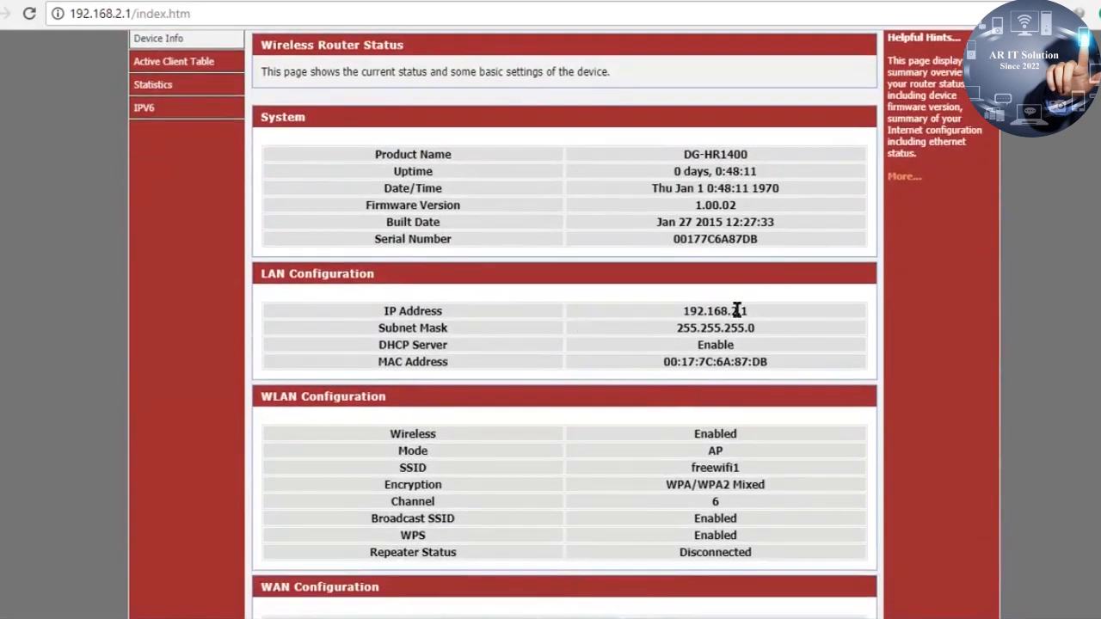
left_click_drag(671, 311, 759, 328)
left_click(765, 309)
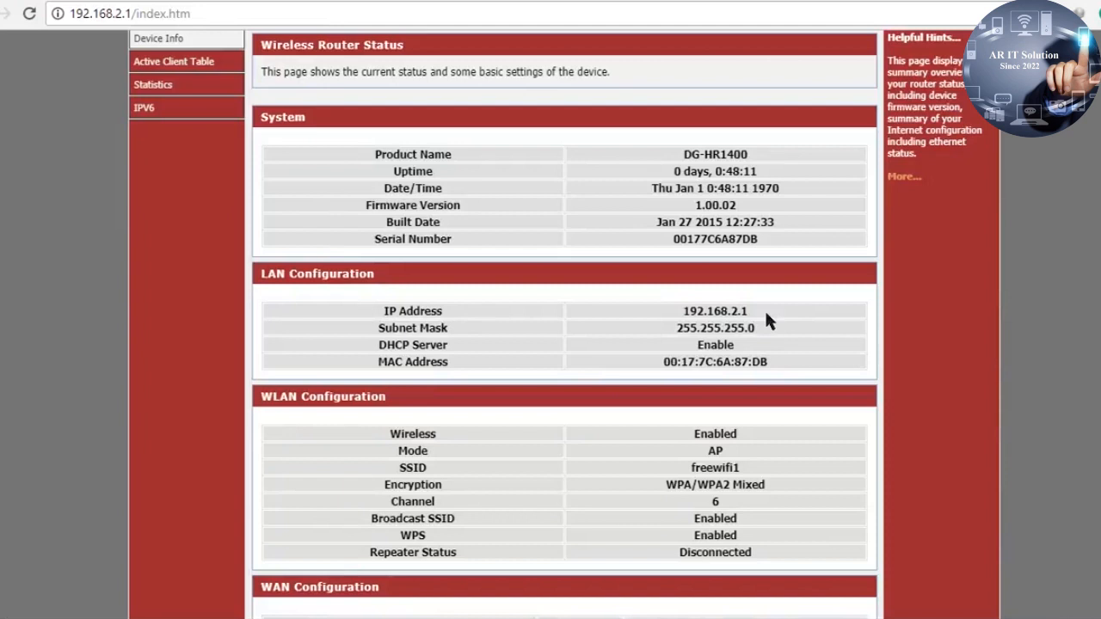
double_click(713, 310)
scroll(653, 369, "down", 1)
scroll(650, 376, "down", 1)
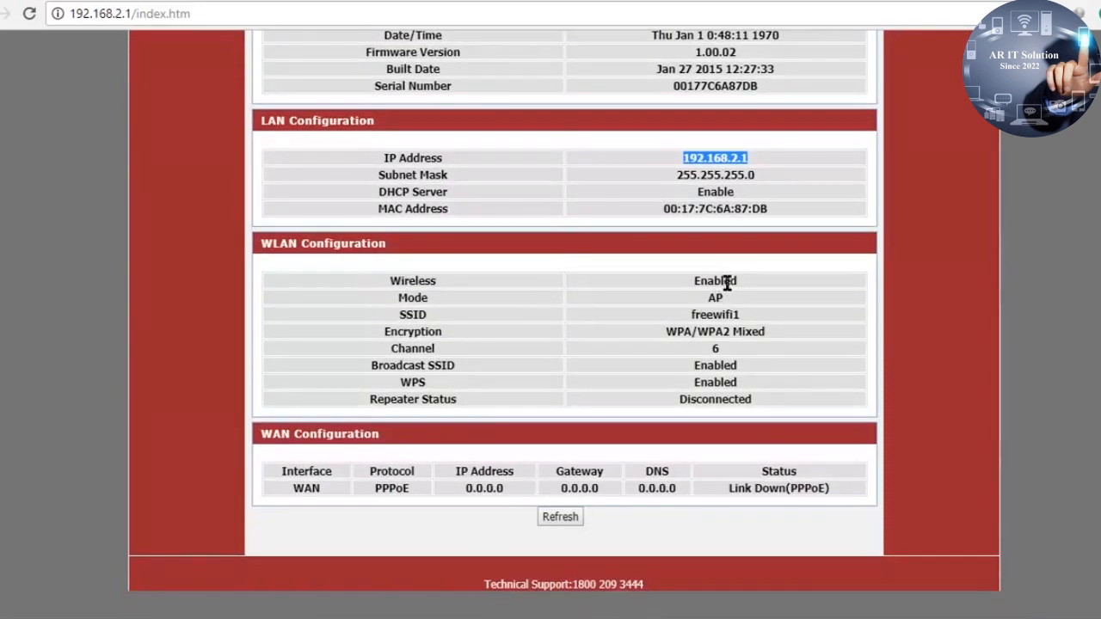
left_click_drag(739, 281, 585, 344)
left_click(436, 327)
double_click(708, 315)
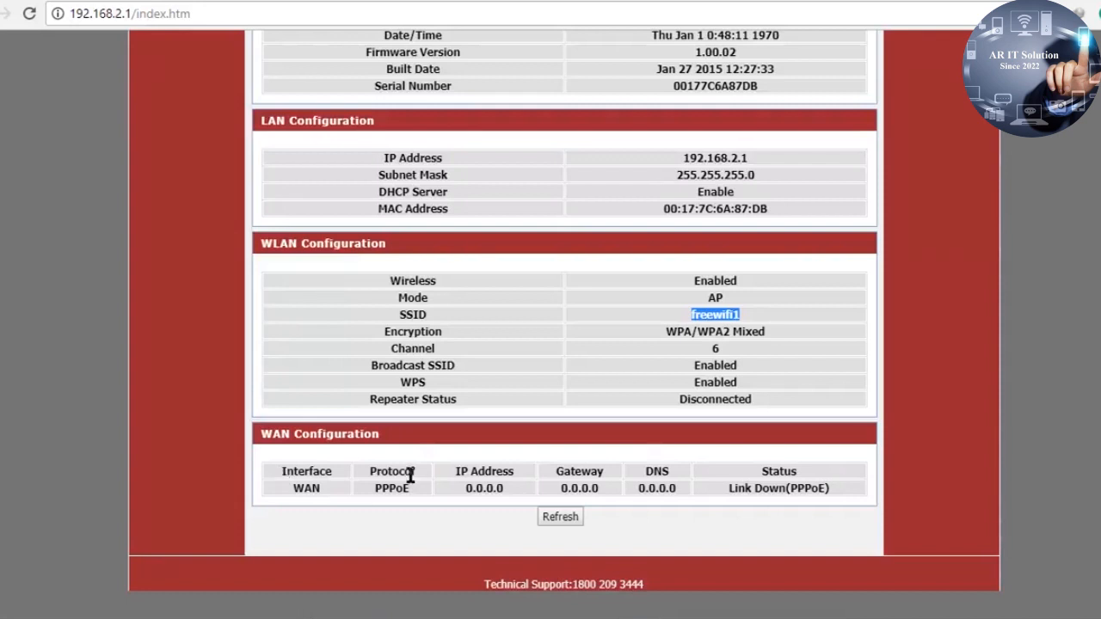
left_click_drag(447, 471, 651, 483)
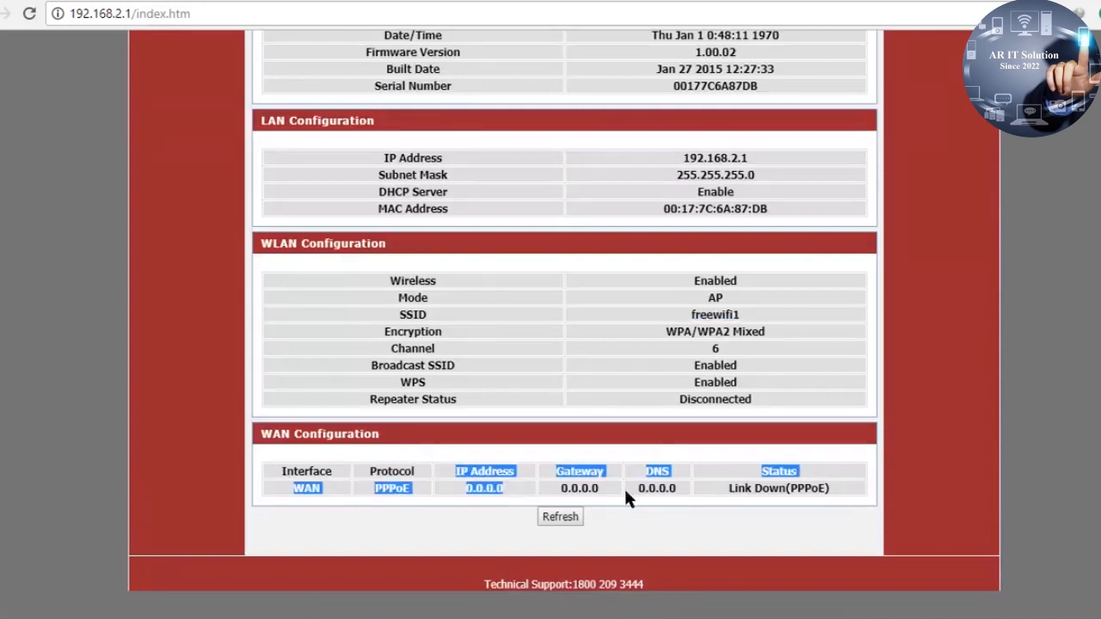
left_click(625, 487)
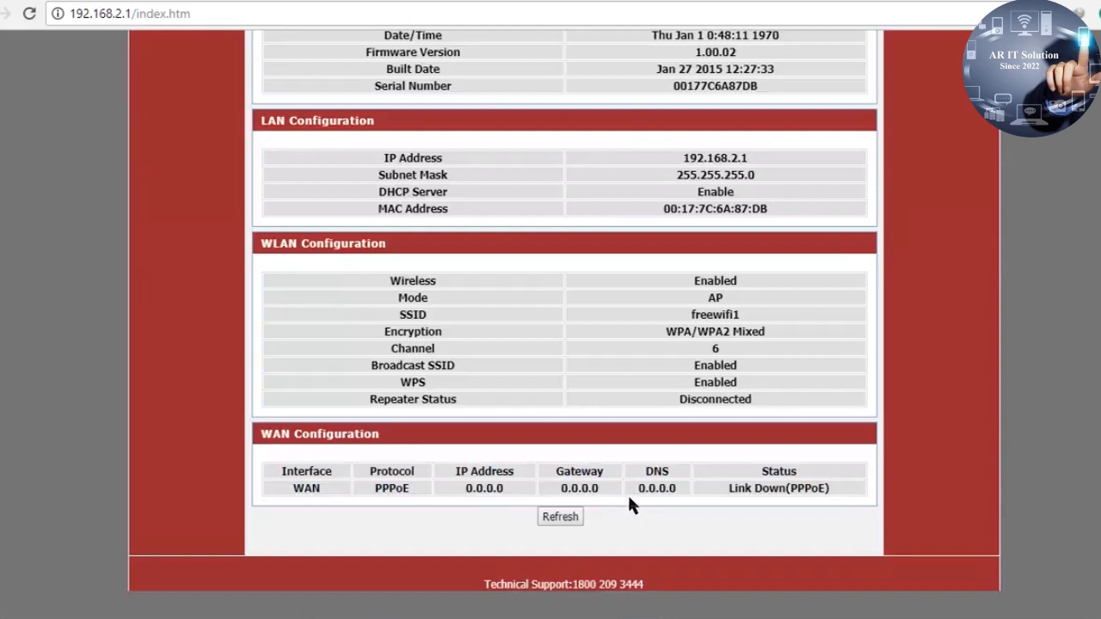
left_click_drag(678, 484, 469, 488)
left_click(781, 487)
scroll(679, 349, "up", 3)
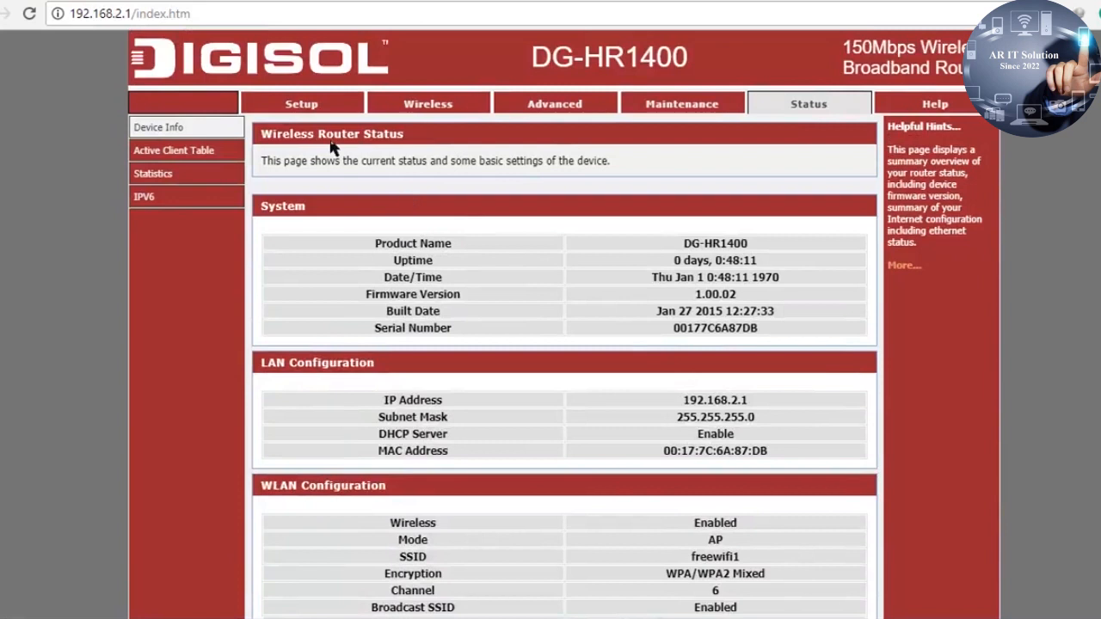
Go to Setup > Internet Setup to view the PPPoE WAN settings (MTU 1492, DNS 8.8.8.8/8.8.4.4)
left_click(312, 107)
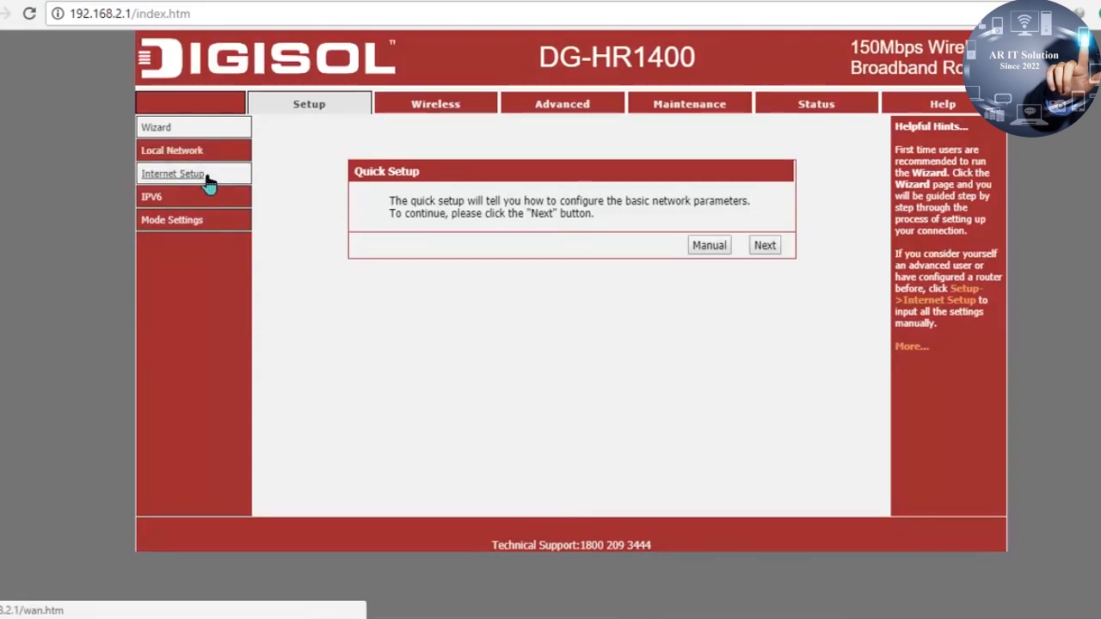
left_click(177, 179)
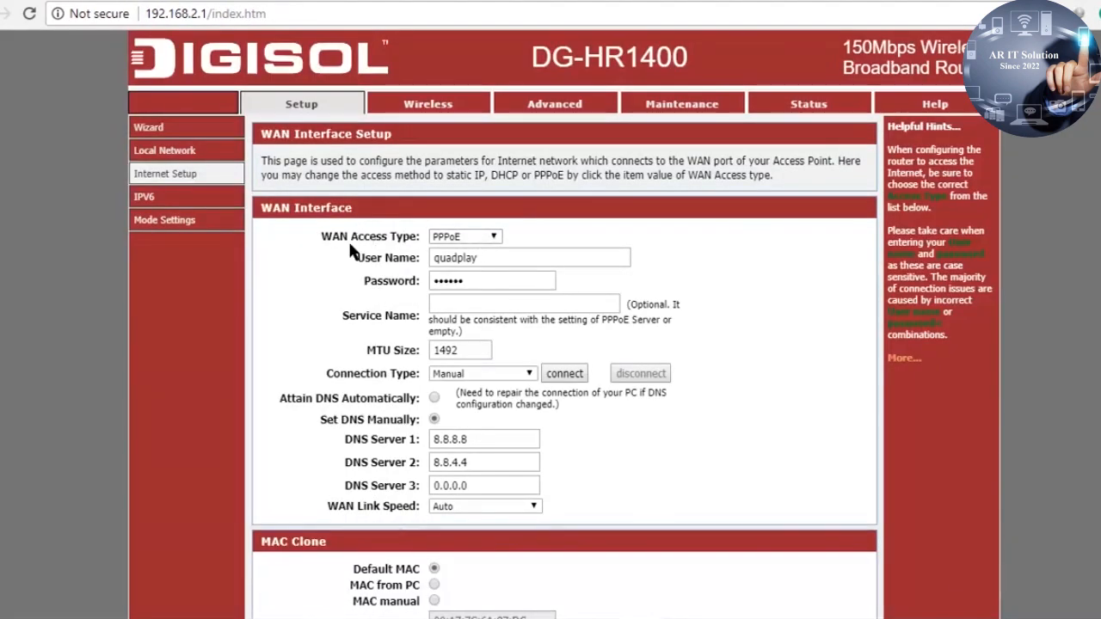
Keep PPPoE as the WAN access type and replace the user name and password with the account credentials
left_click(470, 238)
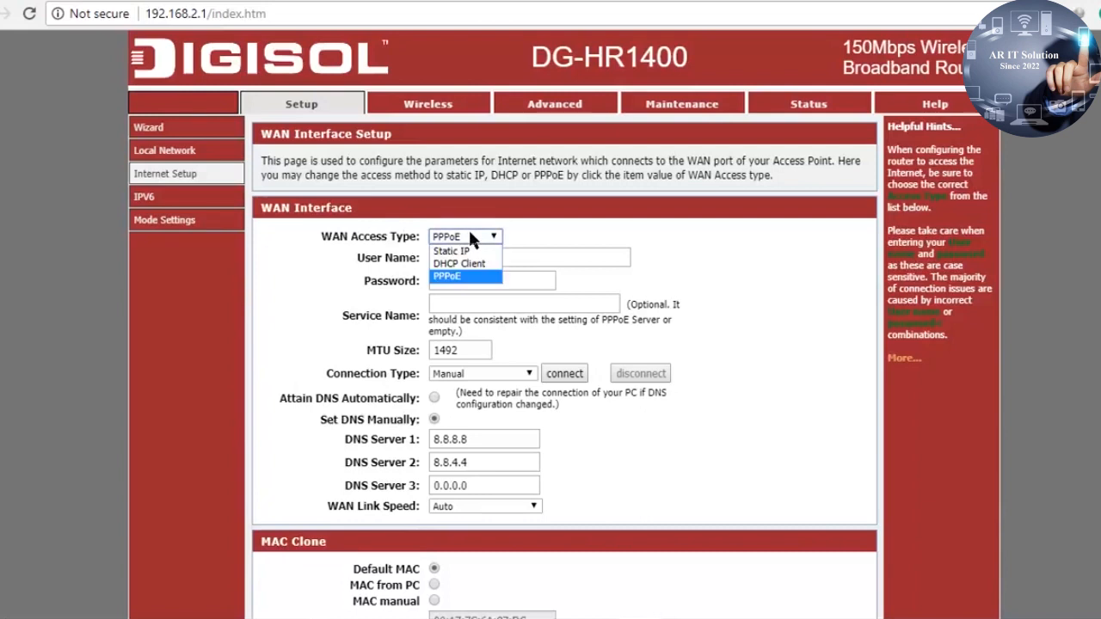
left_click(486, 277)
left_click_drag(486, 259, 348, 264)
key("BackSpace")
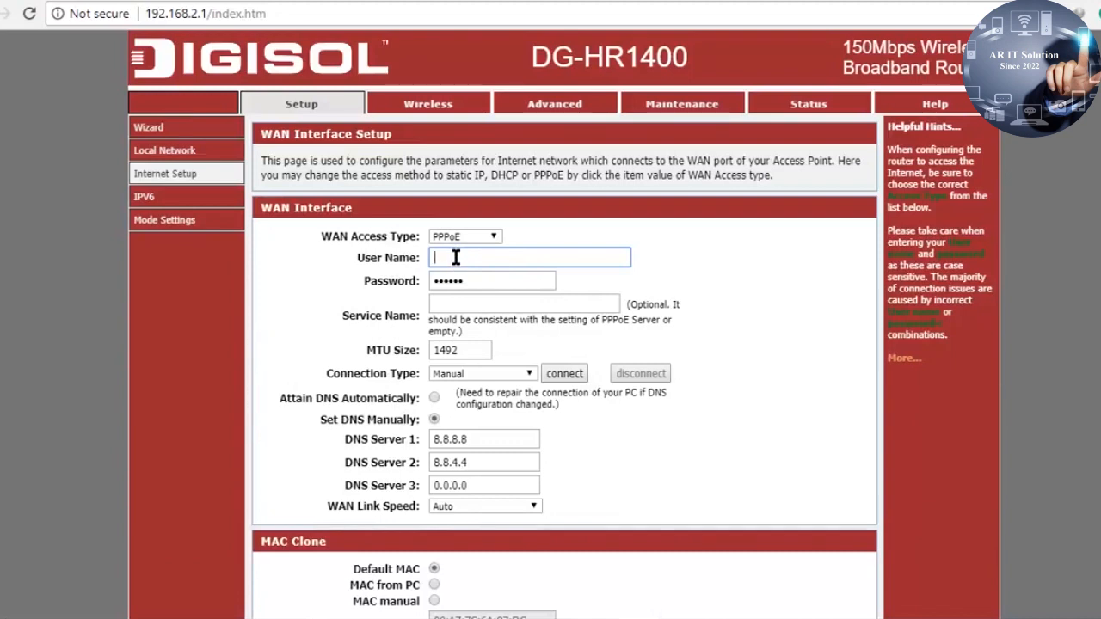
type("quadplay")
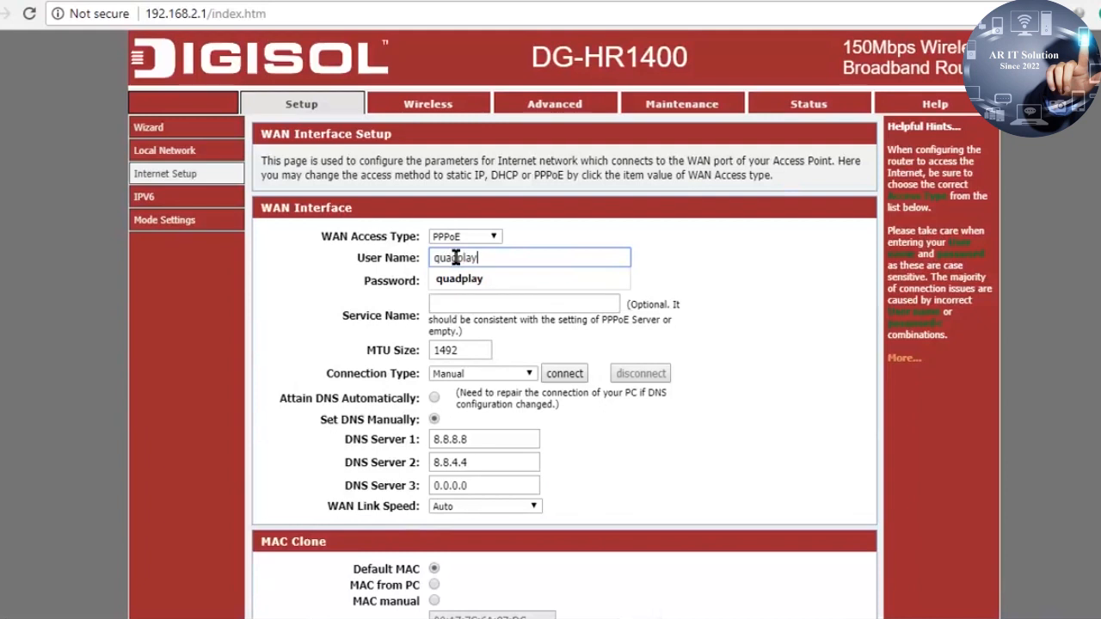
key("Tab")
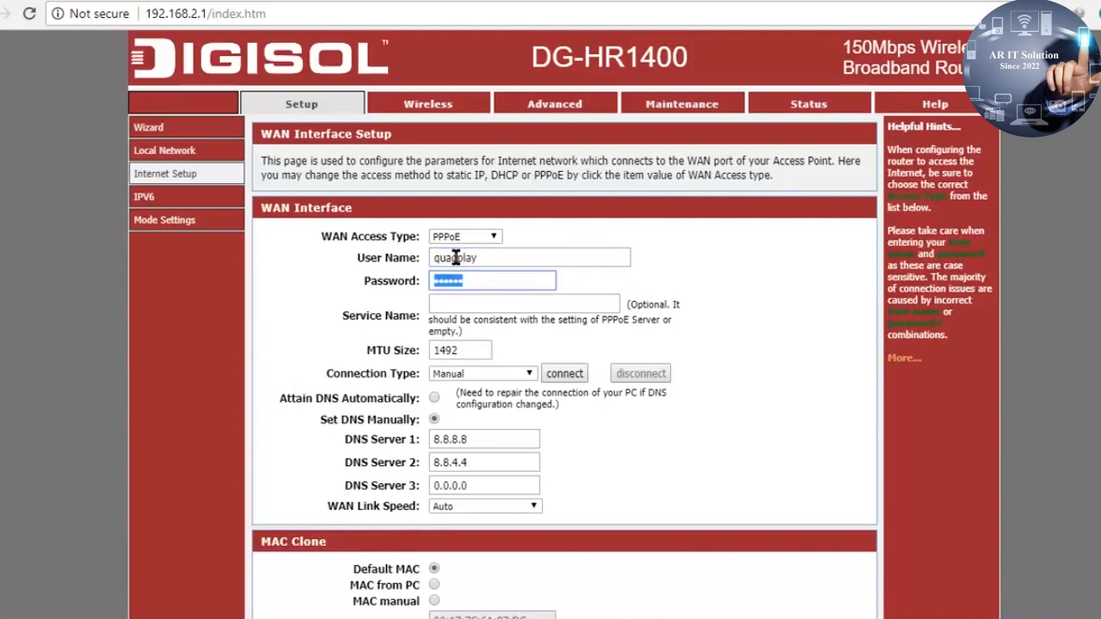
type("••••••")
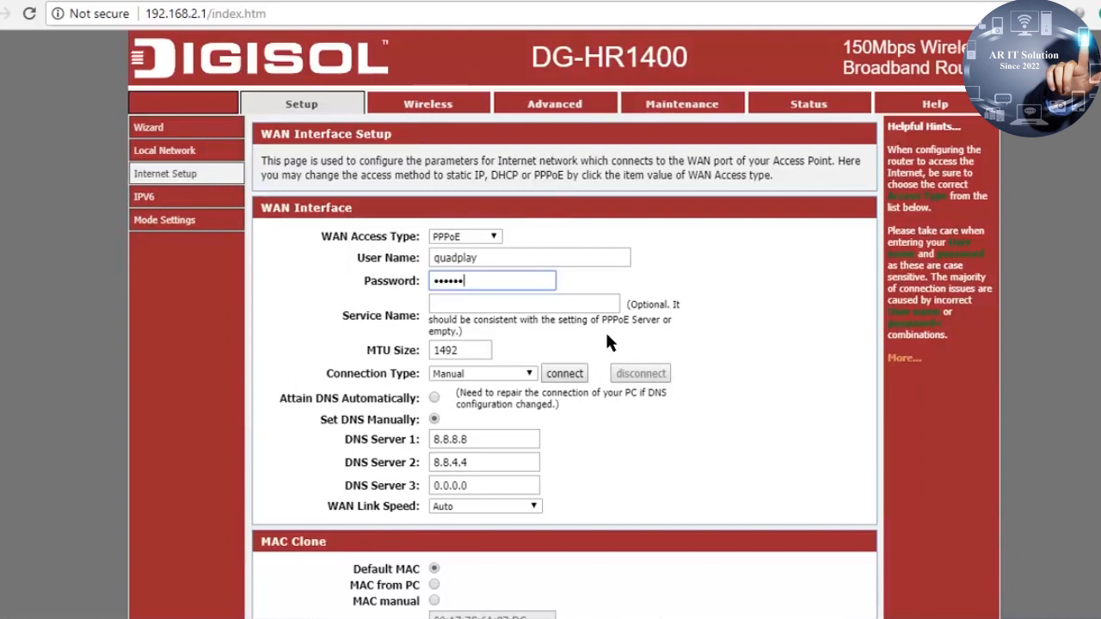
scroll(553, 350, "down", 2)
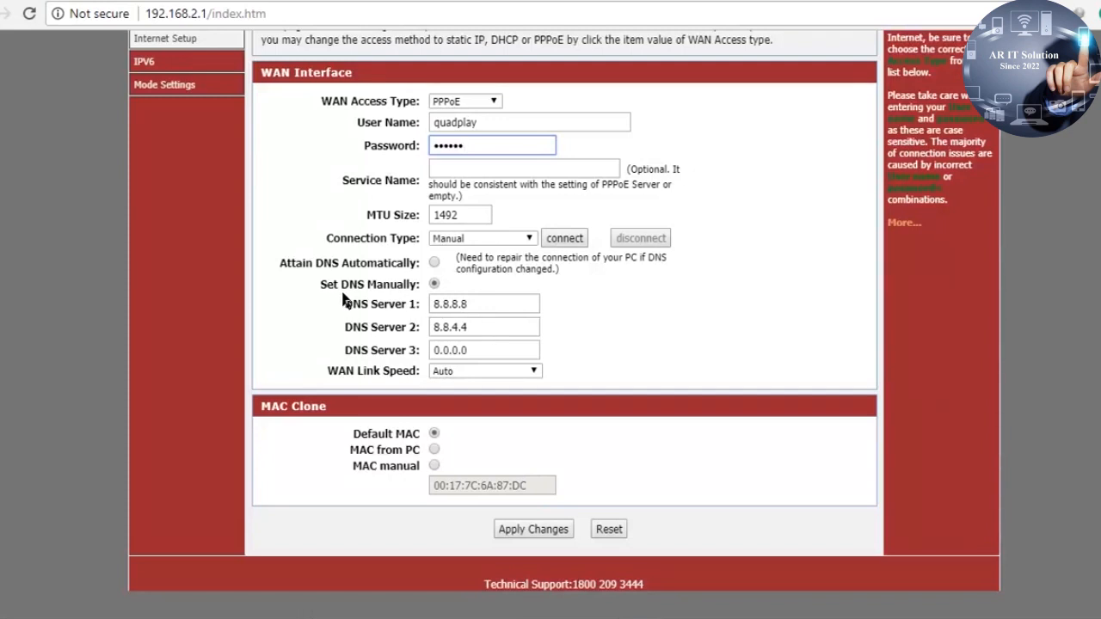
left_click(485, 308)
left_click_drag(482, 304, 421, 297)
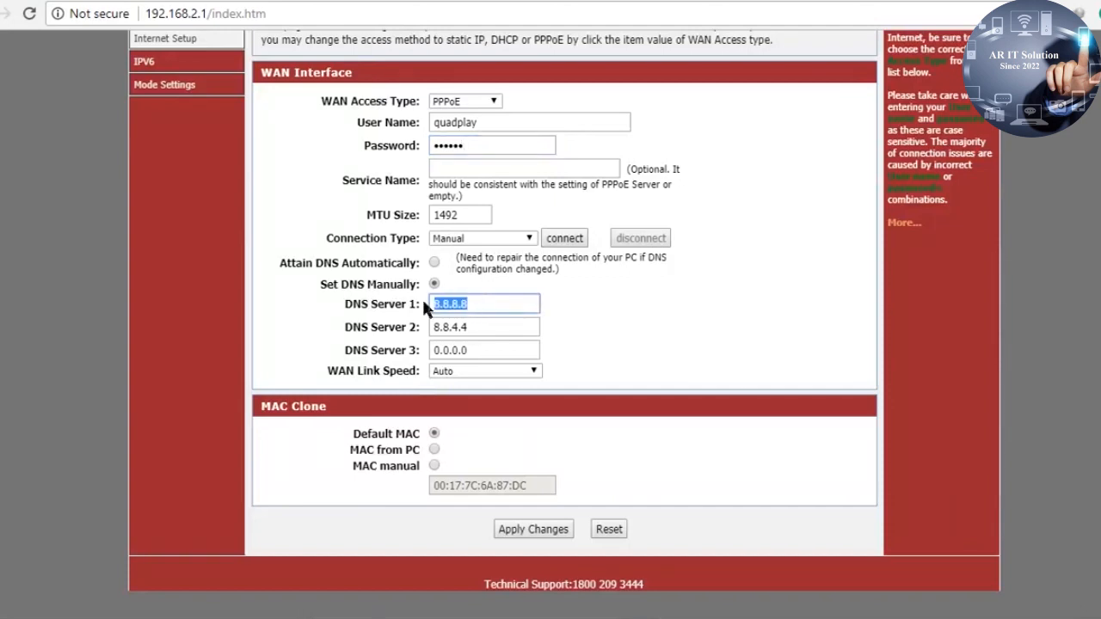
left_click(478, 325)
left_click_drag(477, 325, 422, 310)
left_click(477, 326)
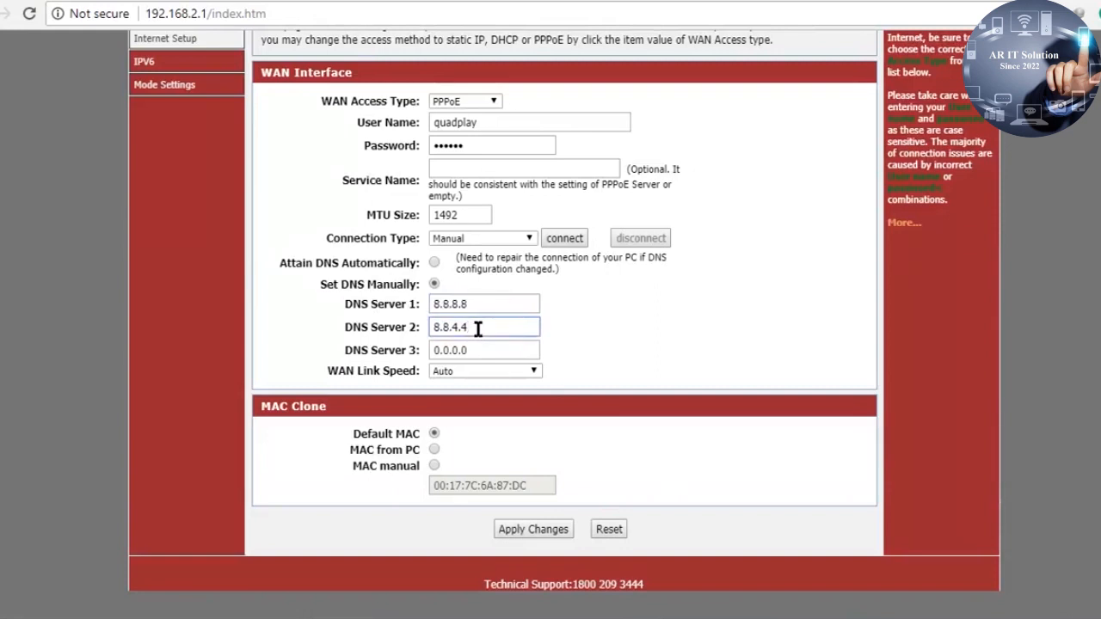
left_click_drag(474, 328, 418, 319)
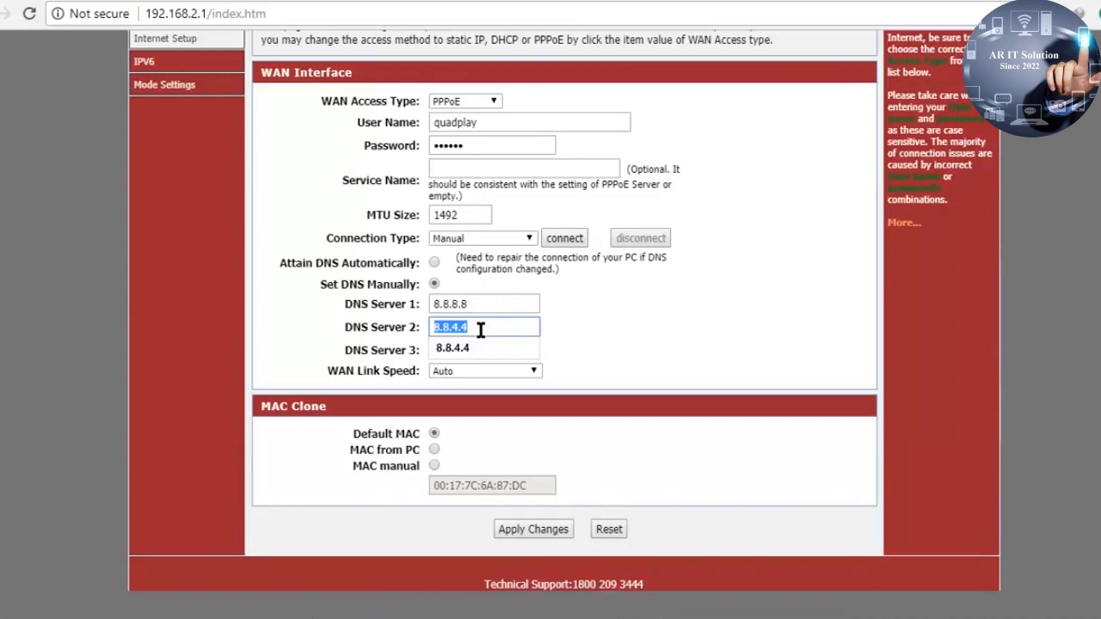
left_click_drag(484, 305, 449, 305)
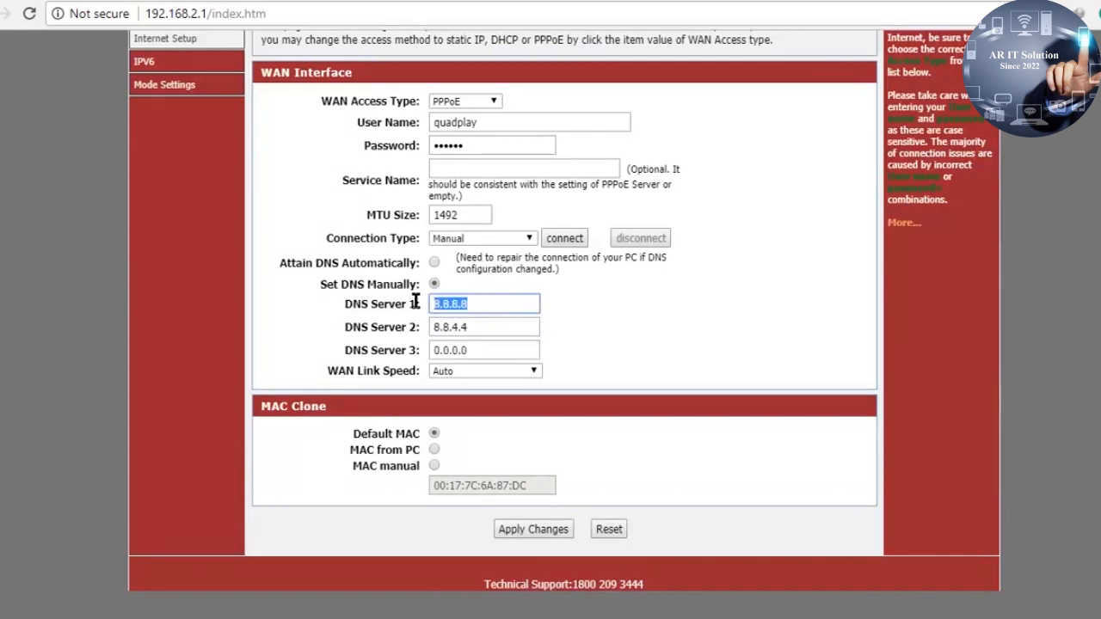
Set DNS to be obtained automatically and connect the PPPoE WAN link
left_click(434, 261)
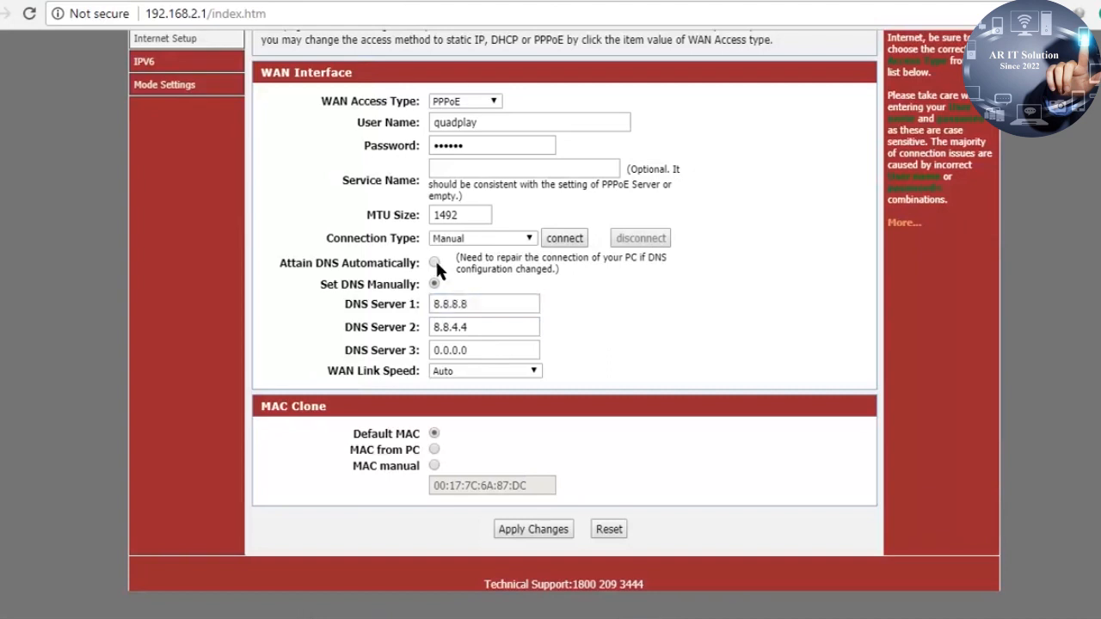
scroll(666, 475, "up", 3)
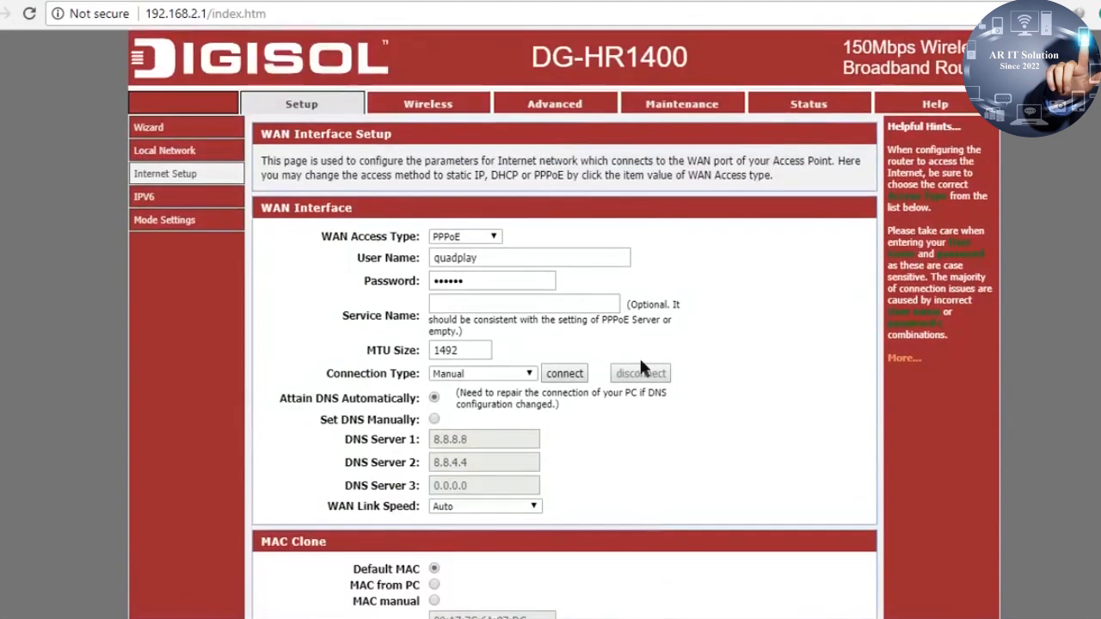
left_click(566, 372)
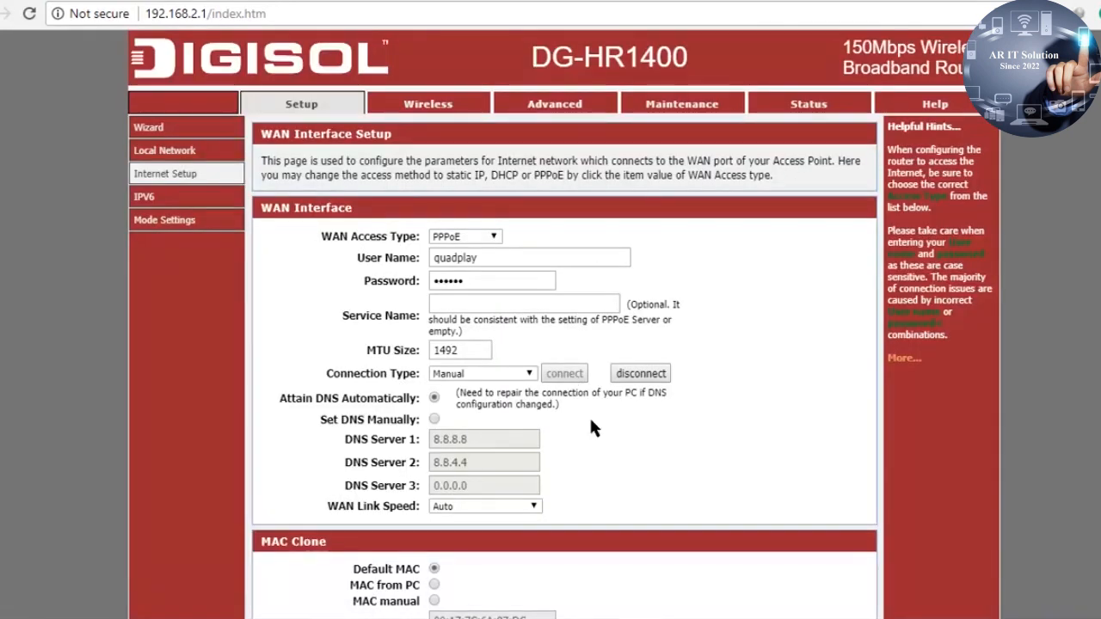
scroll(606, 440, "down", 2)
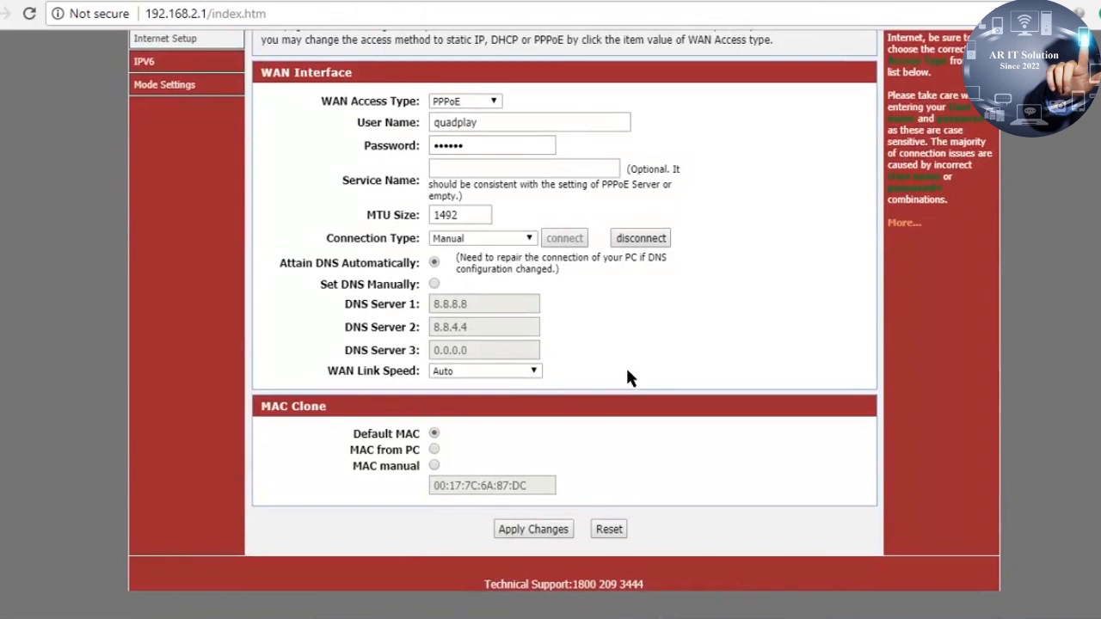
scroll(625, 365, "up", 2)
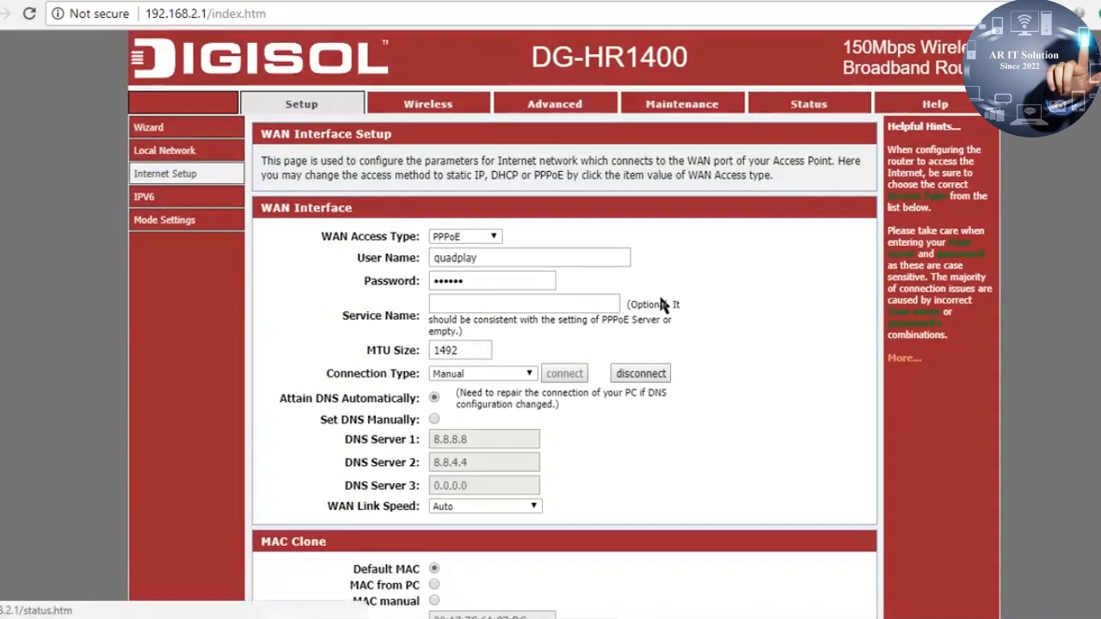
left_click(804, 104)
Confirm WAN Configuration shows Link Up (PPPoE), IP 103.72.8.147 and gateway 103.72.8.129
scroll(652, 451, "down", 3)
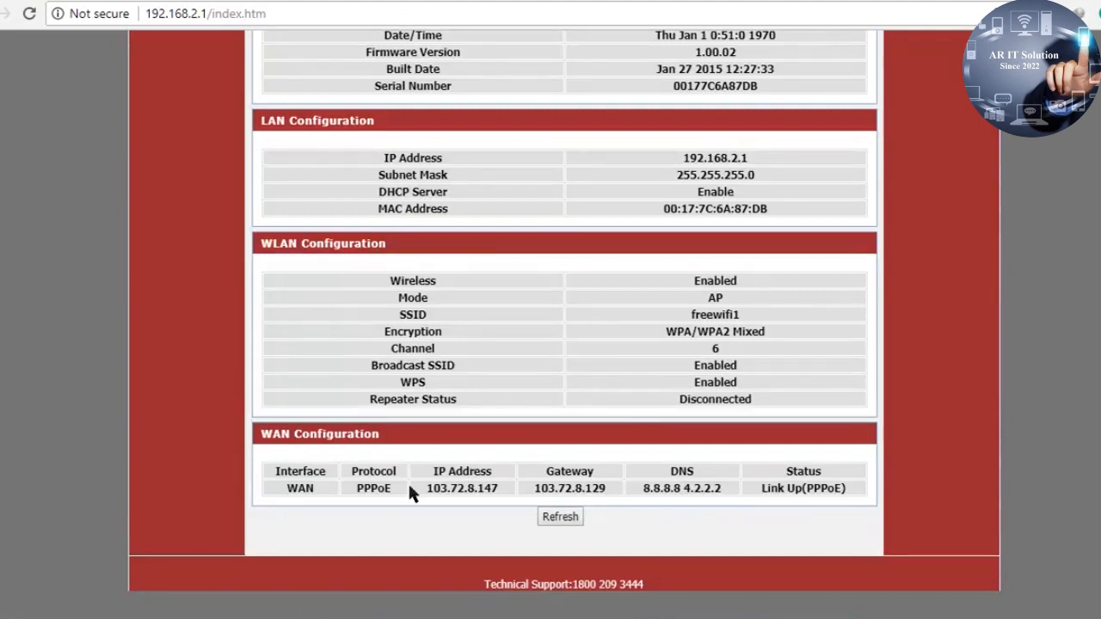
left_click_drag(429, 488, 645, 489)
left_click(719, 487)
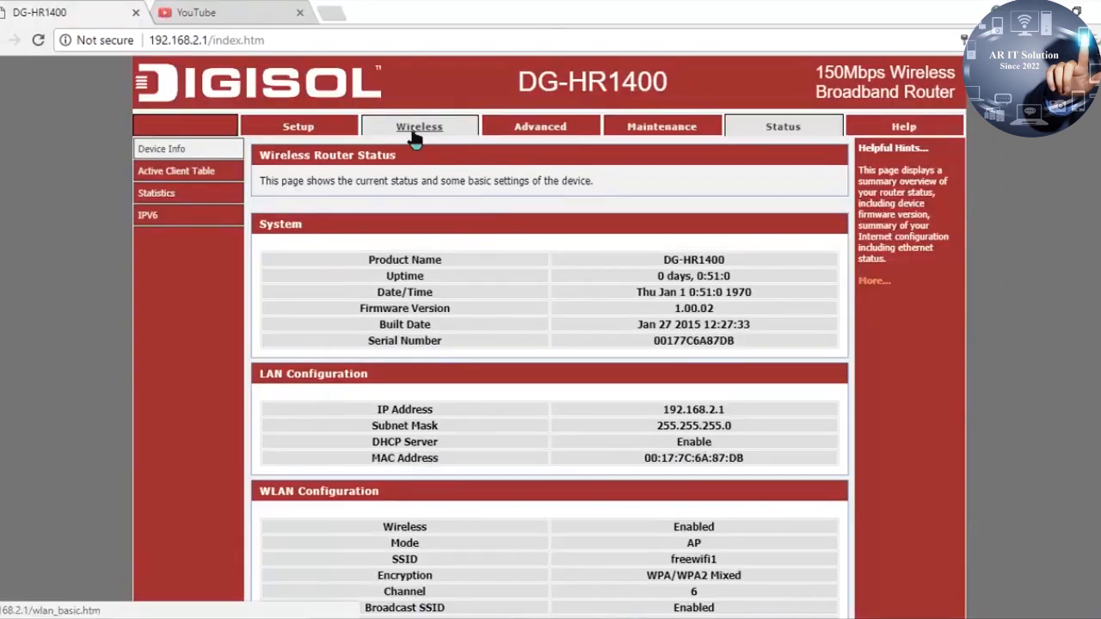
Review the Wireless Basics settings for SSID freewifi1, then return to the Setup Quick Setup page
left_click(416, 138)
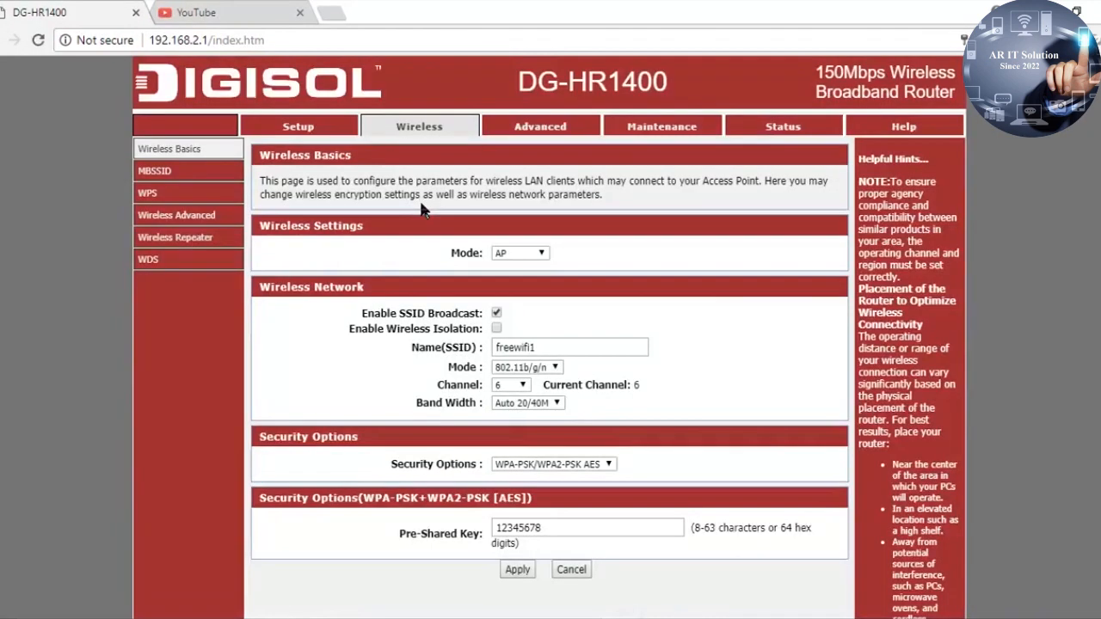
left_click(544, 348)
left_click_drag(542, 348, 497, 348)
left_click(545, 347)
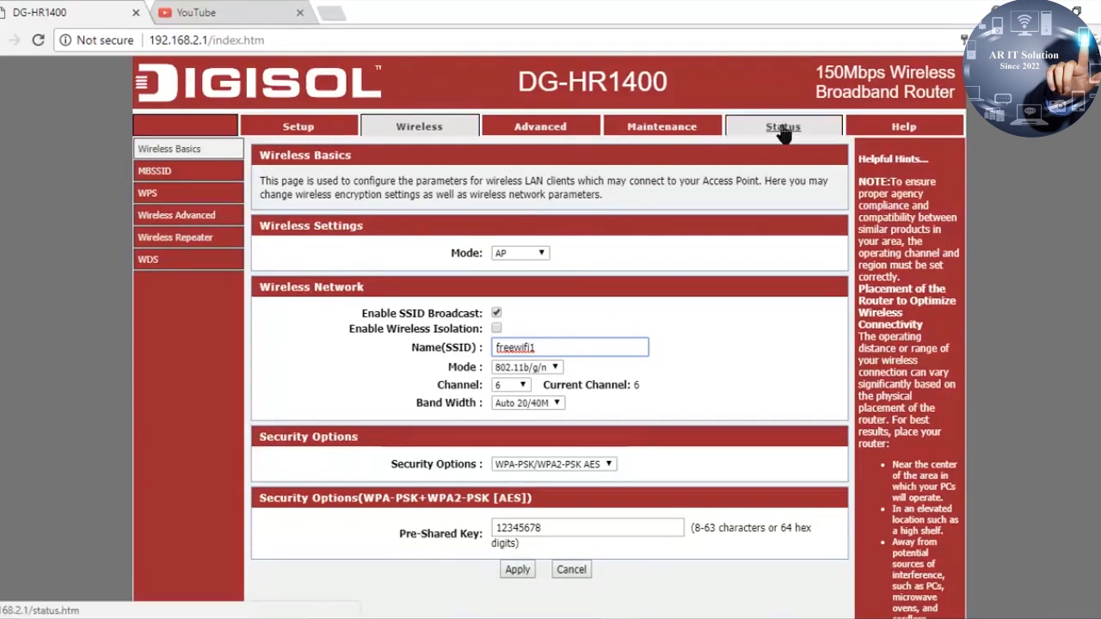
left_click(301, 129)
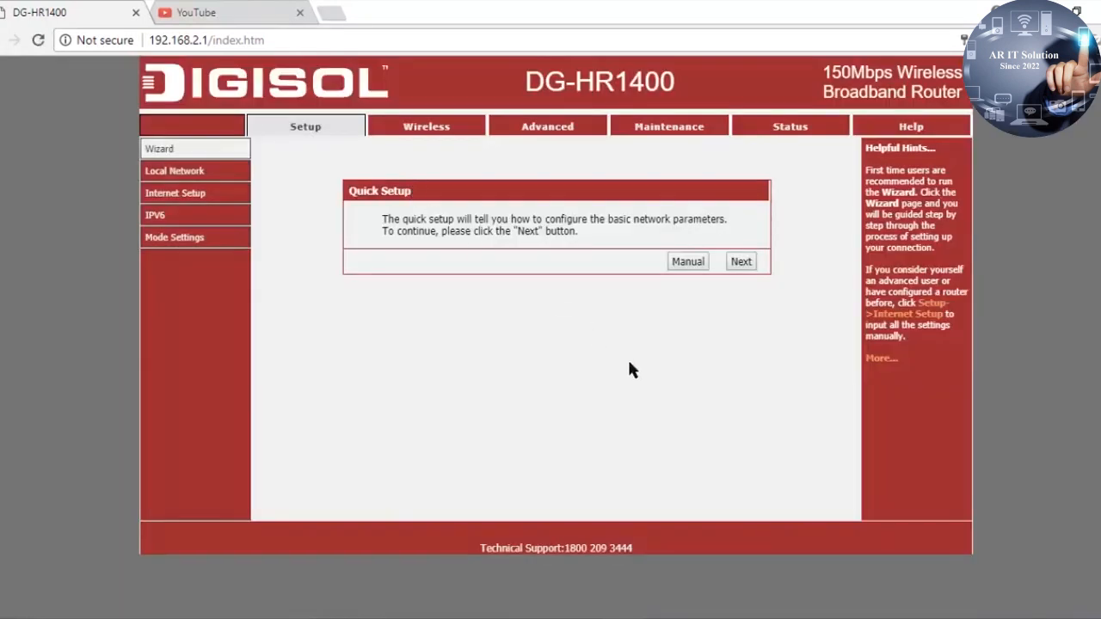